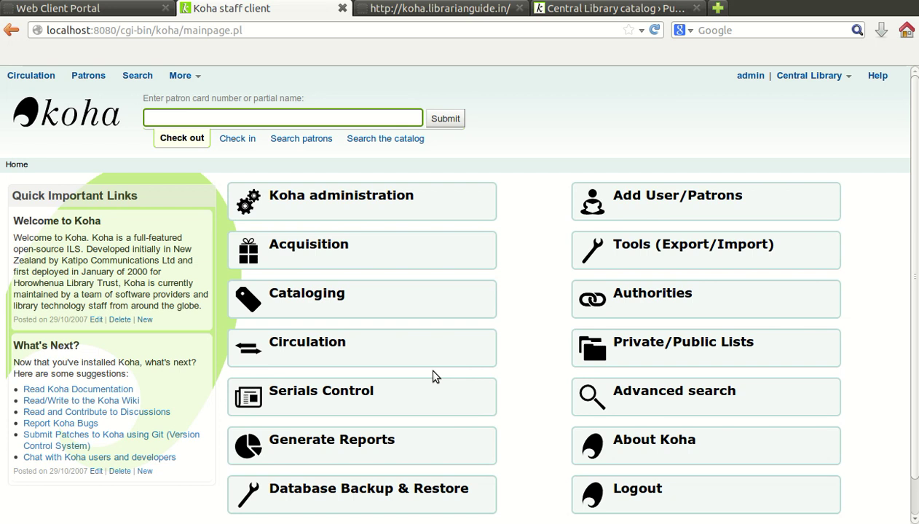
- Open the Acquisitions module from the Koha staff client home page
left_click(383, 255)
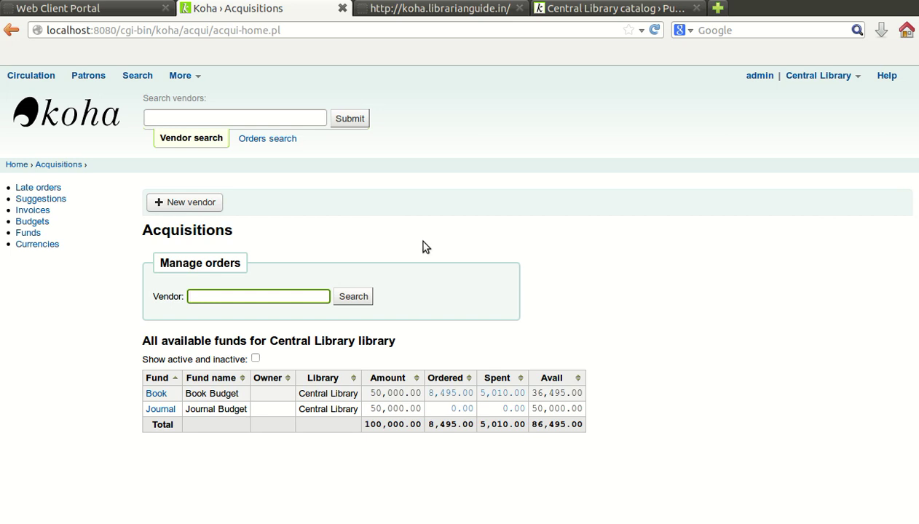
- Search vendors for 'vimal' to show Vimal Books with baskets Vimal-1 and Vimal-2
left_click(214, 292)
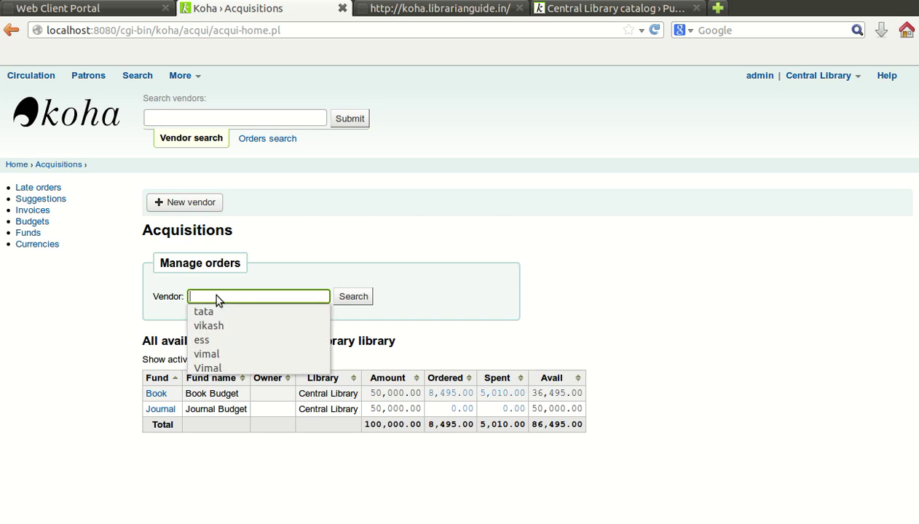
left_click(219, 353)
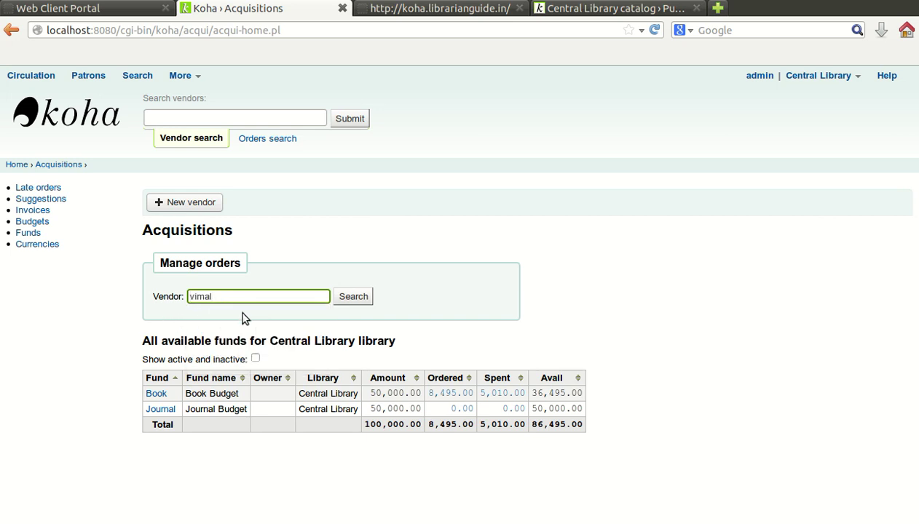
left_click(363, 300)
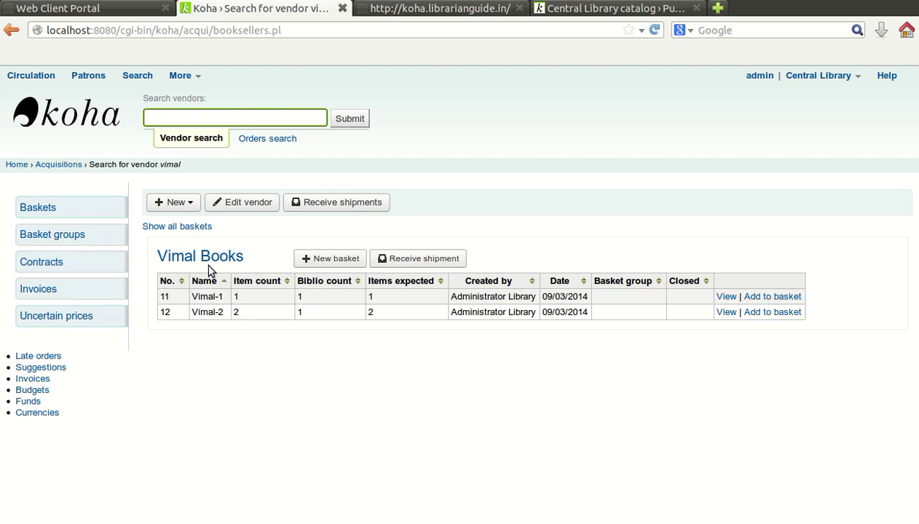
- Create and save basket 'Vimal-3' for Vimal Books, keeping Central Library delivery and billing
left_click(353, 262)
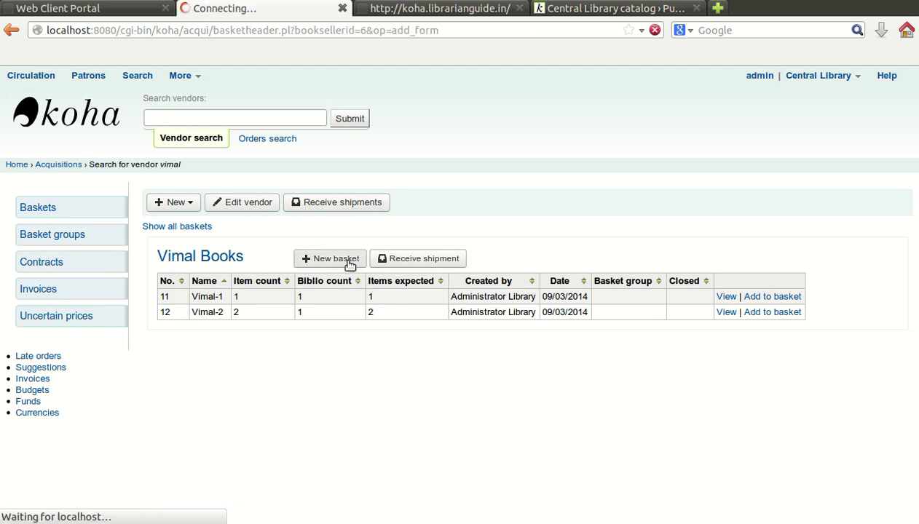
left_click(292, 239)
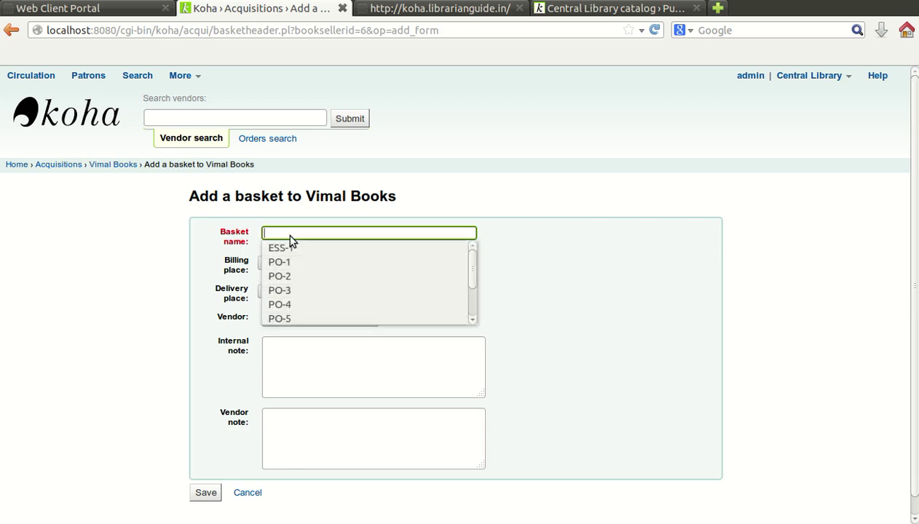
scroll(292, 240, "down", 1)
left_click(284, 217)
scroll(288, 251, "down", 2)
left_click(291, 303)
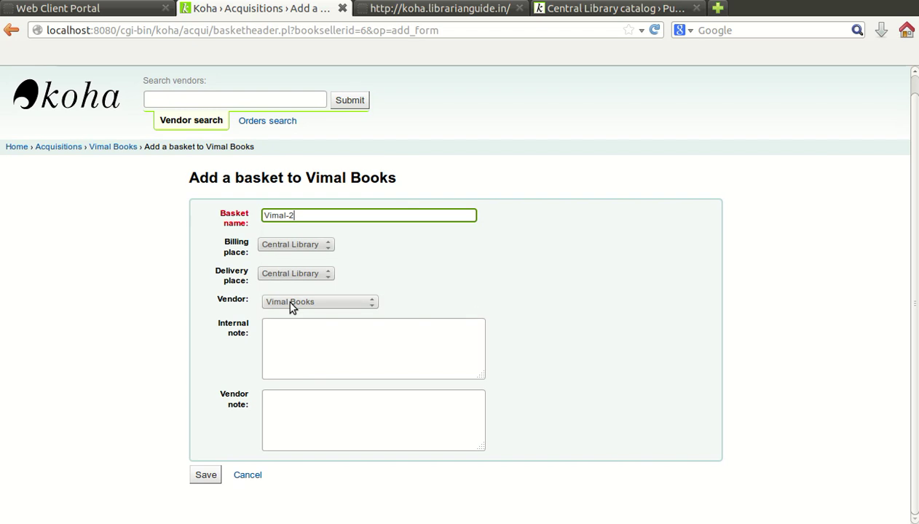
key("BackSpace")
type("3")
left_click(206, 474)
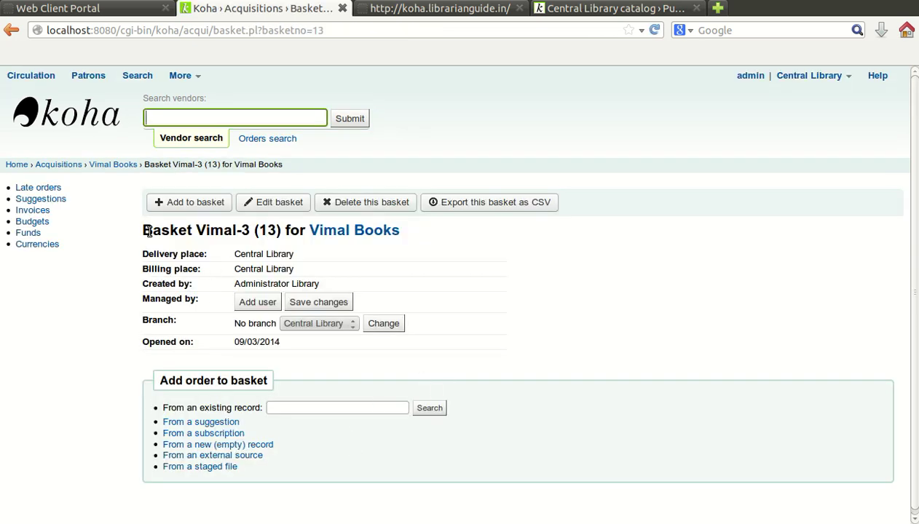
- Review the new Vimal-3 basket page and its 'Add order to basket' options
left_click_drag(145, 231, 249, 230)
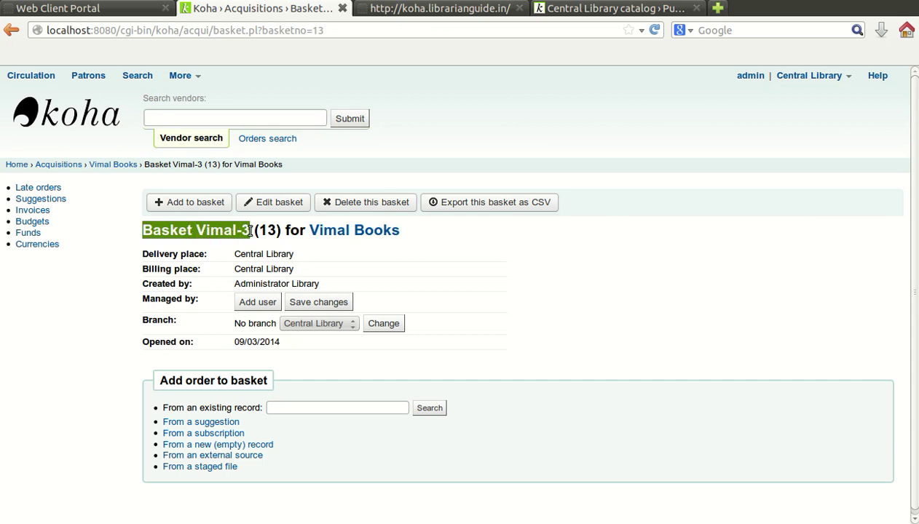
left_click(206, 234)
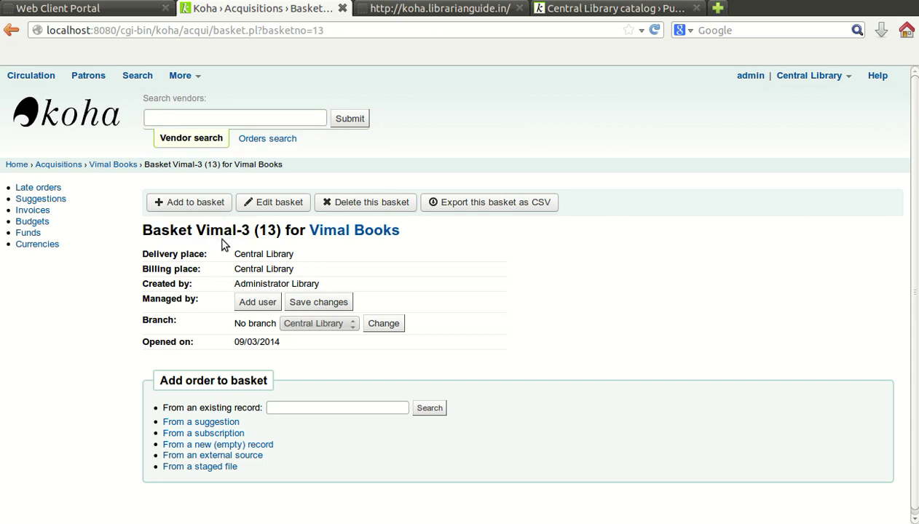
scroll(224, 246, "down", 1)
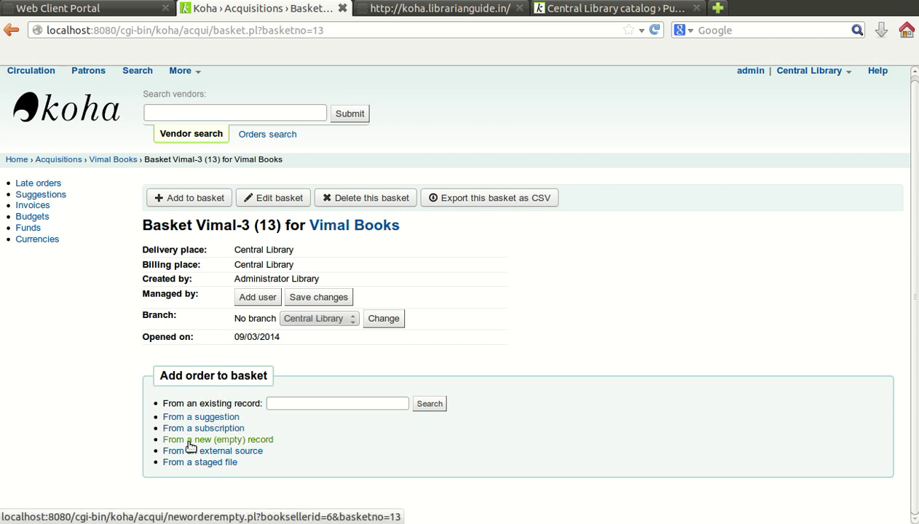
- Start a new empty-record order titled 'Theory of Science' by author Vimal Kumar
left_click(254, 441)
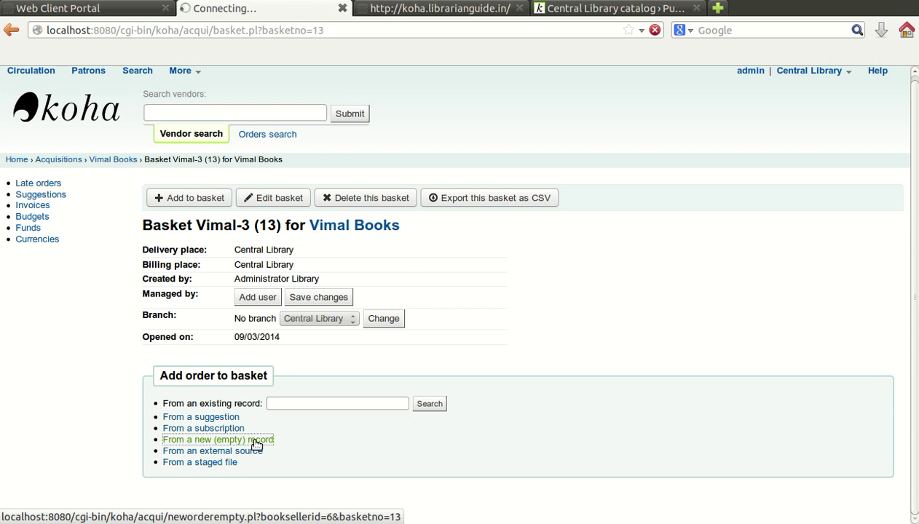
scroll(413, 286, "down", 2)
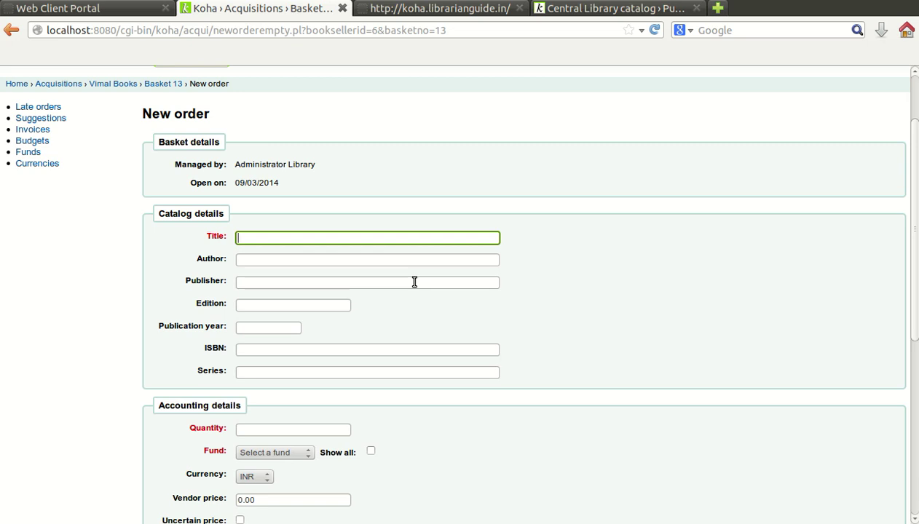
type("T")
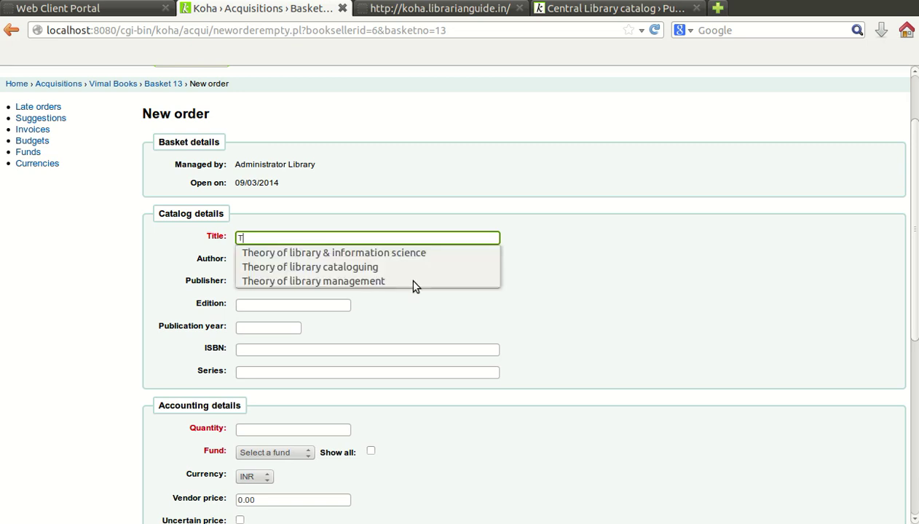
type("heory of Science")
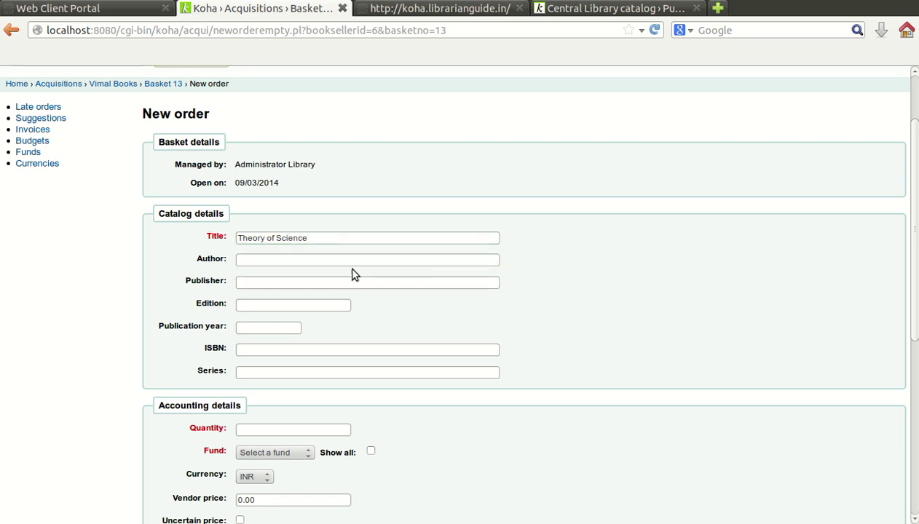
left_click(310, 257)
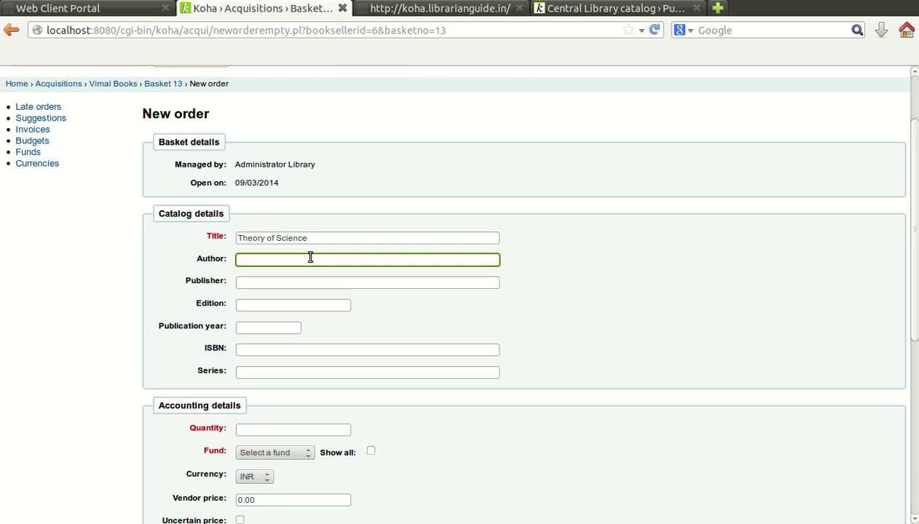
type("Vimal Kumar")
- Enter publisher Vimal Books, edition 2nd and publication year 1998, leaving ISBN and Series blank
key("Tab")
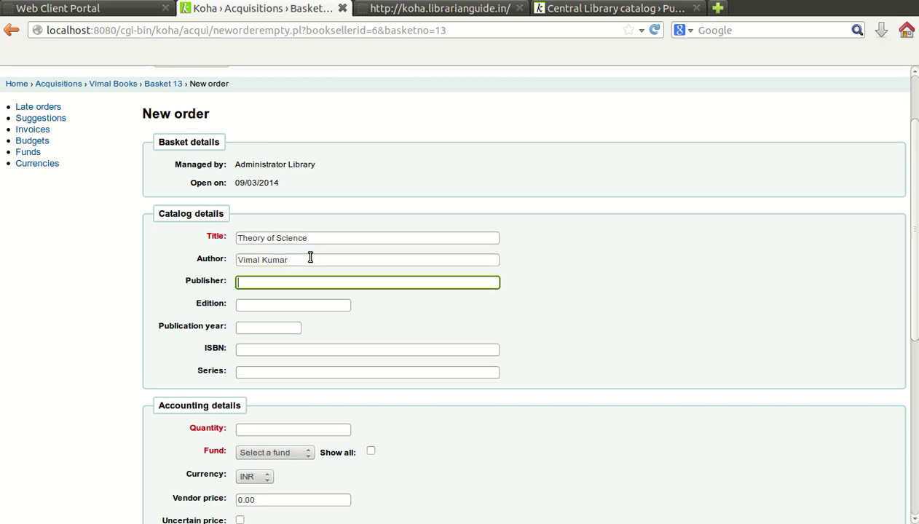
type("EssEss P")
key("BackSpace")
key("BackSpace")
key("BackSpace")
key("BackSpace")
key("BackSpace")
type("Vimal Books")
left_click(317, 305)
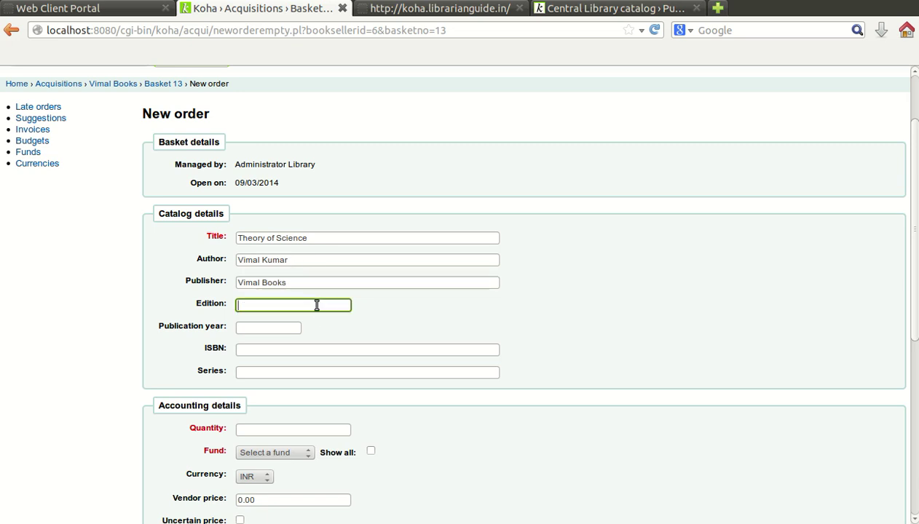
type("2nd")
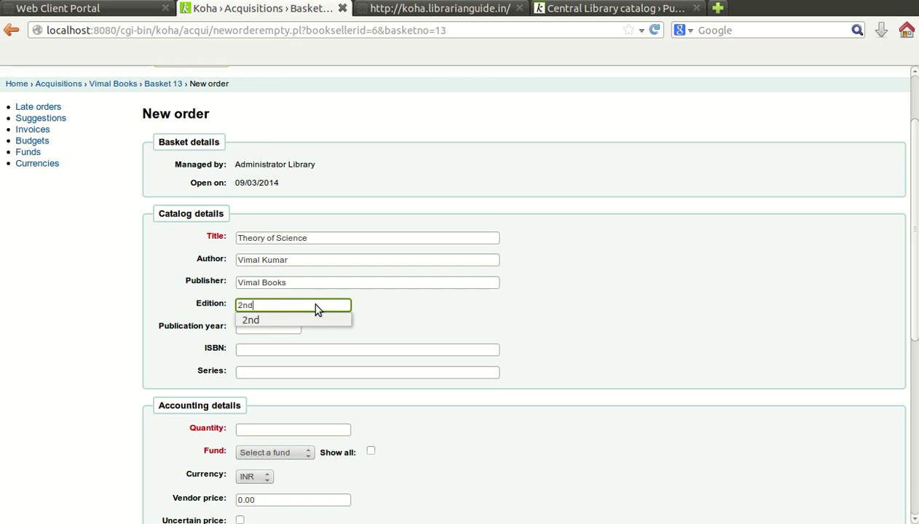
left_click(322, 319)
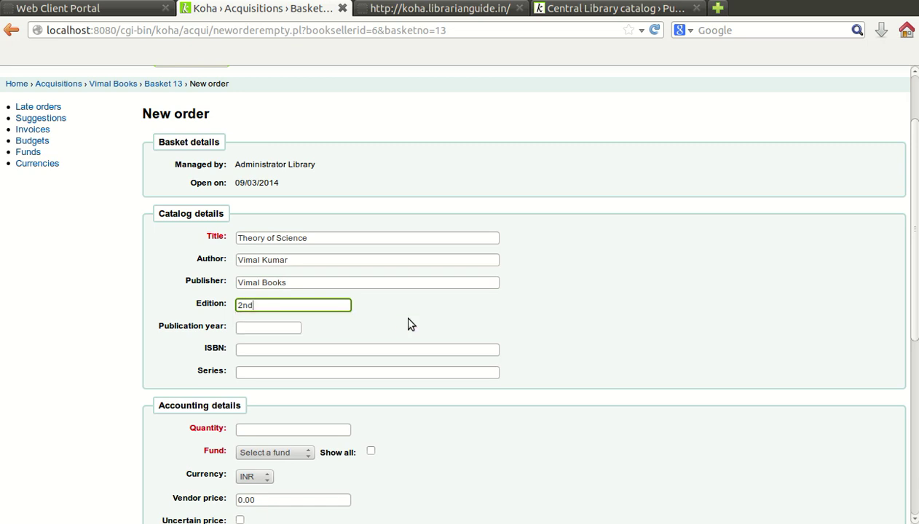
left_click(279, 329)
type("998")
left_click(297, 348)
left_click(309, 370)
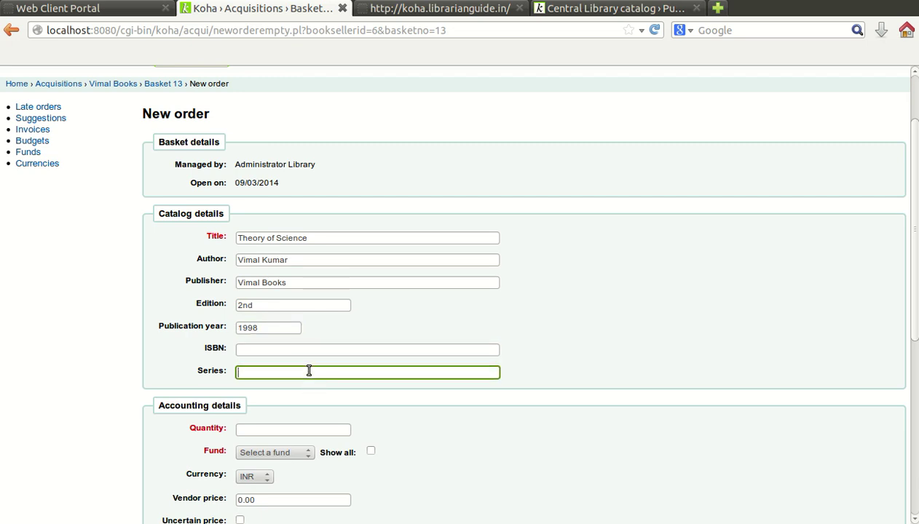
- Set the order quantity to 2 and charge it to the Book Budget fund
scroll(308, 371, "down", 3)
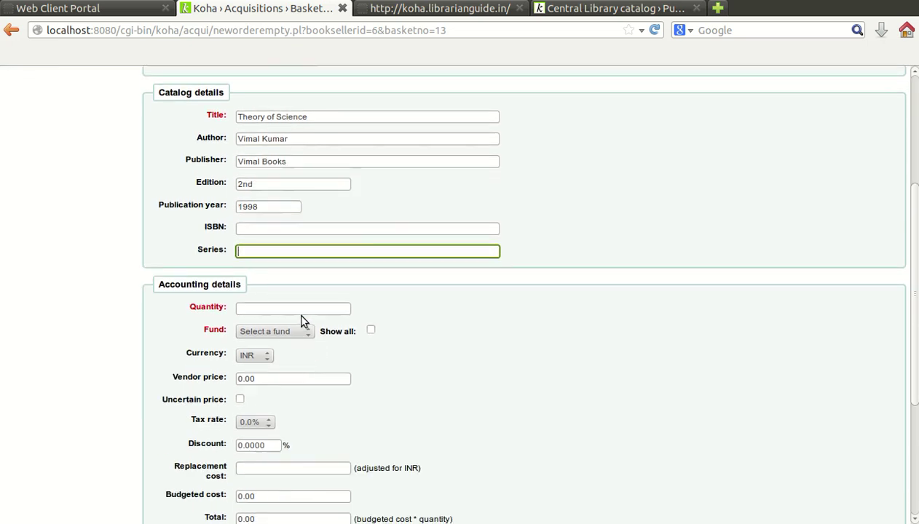
left_click(300, 311)
type("1")
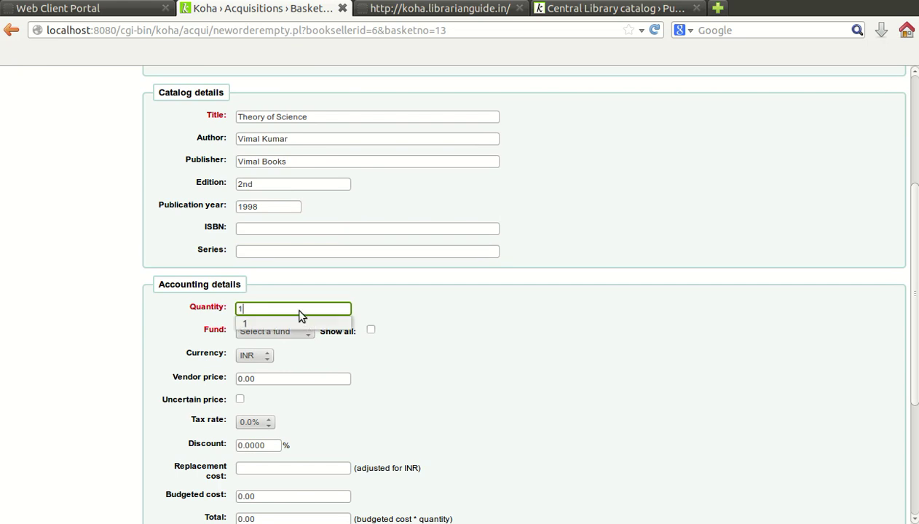
left_click(311, 323)
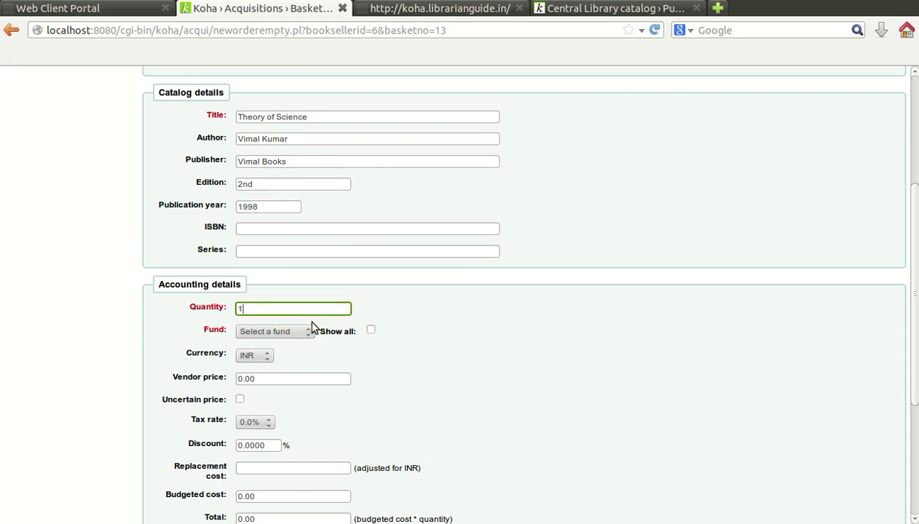
double_click(295, 308)
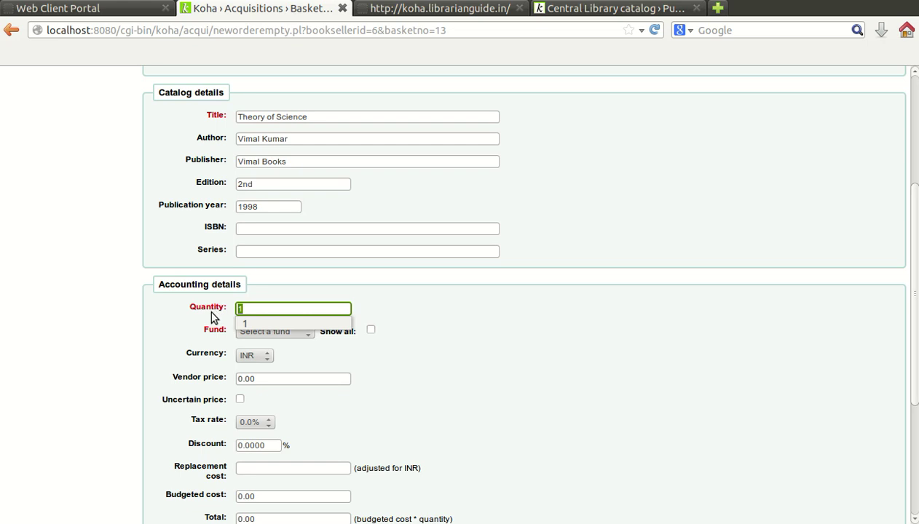
type("2")
left_click(255, 322)
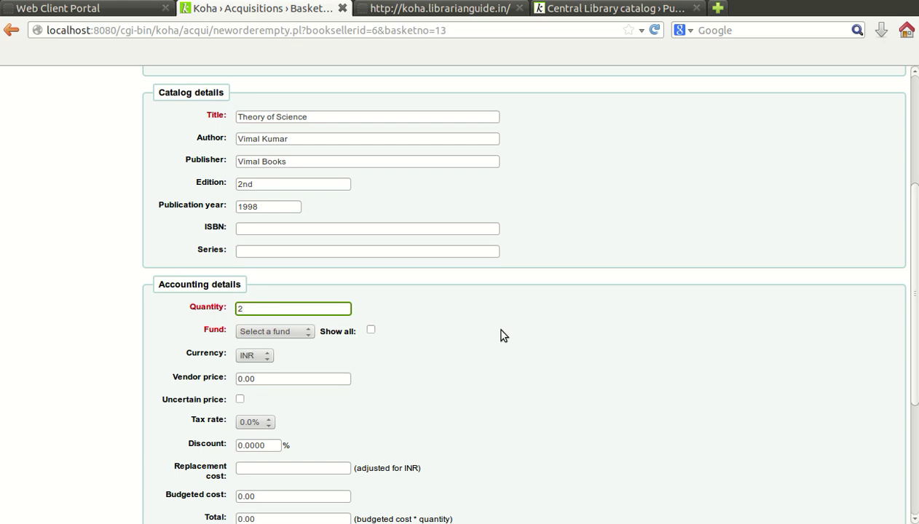
scroll(501, 335, "down", 2)
left_click(293, 251)
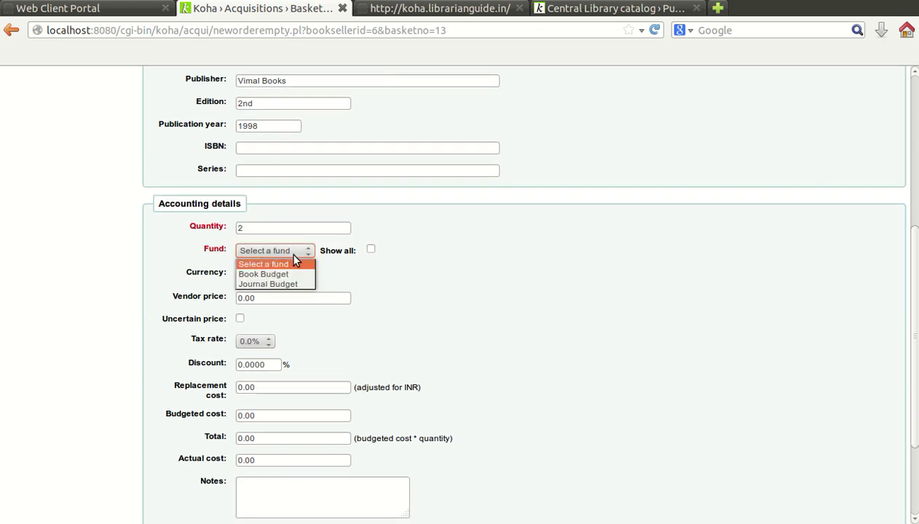
left_click(289, 275)
- Enter vendor price 300.00 with a 25% discount, giving a 450.00 total
scroll(388, 284, "down", 3)
left_click(286, 176)
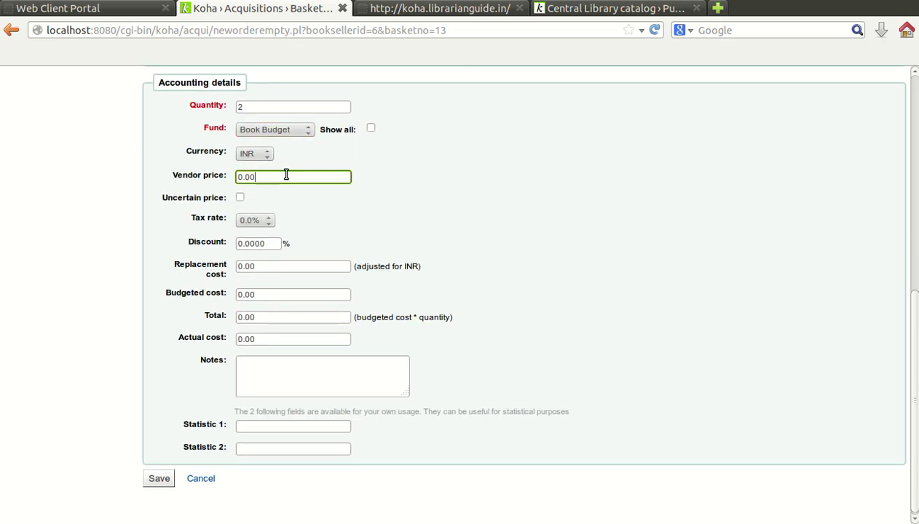
type("30")
scroll(287, 175, "up", 1)
left_click(358, 232)
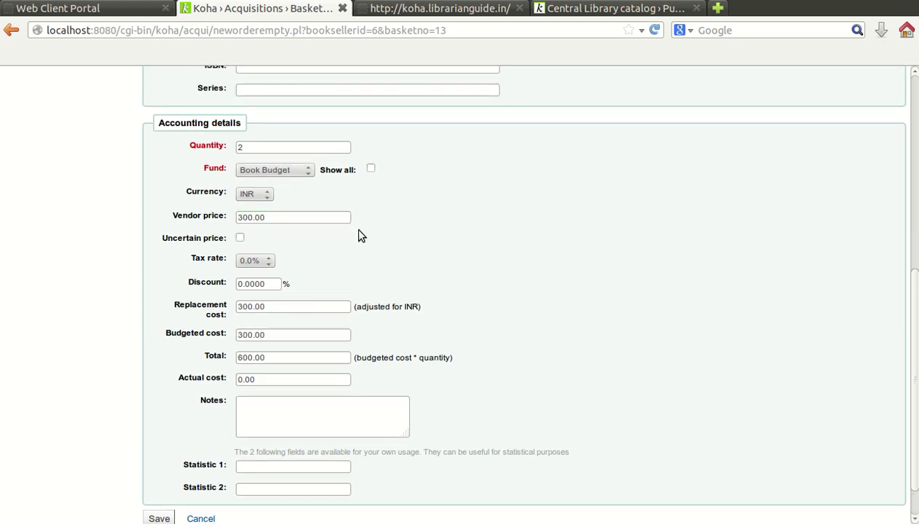
scroll(358, 235, "down", 1)
left_click(236, 240)
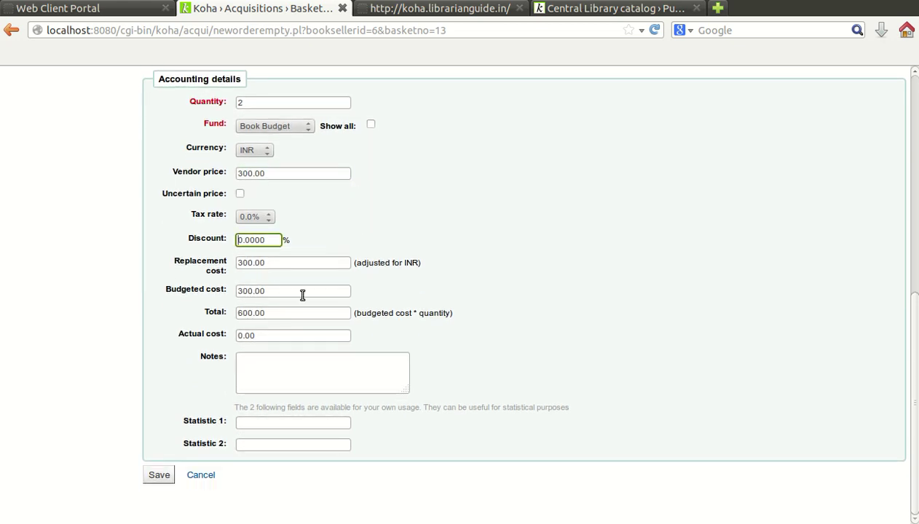
type("25")
key("Delete")
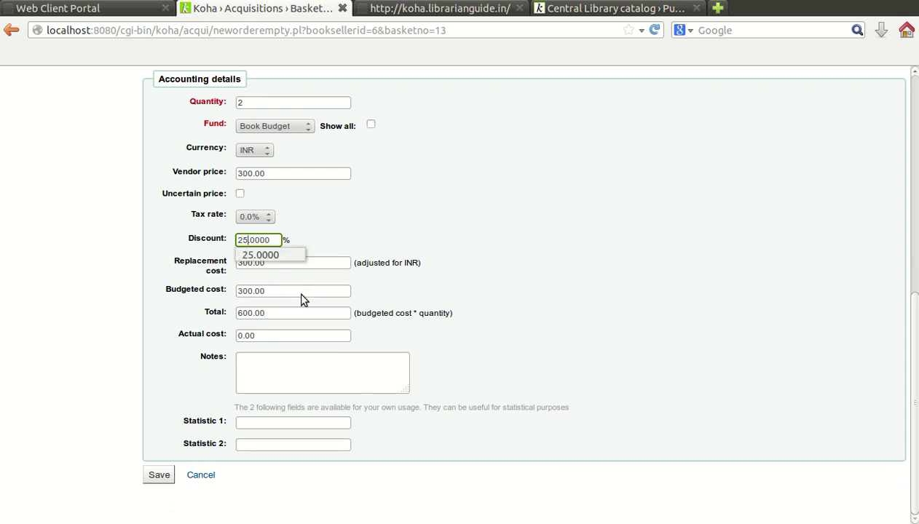
left_click(306, 254)
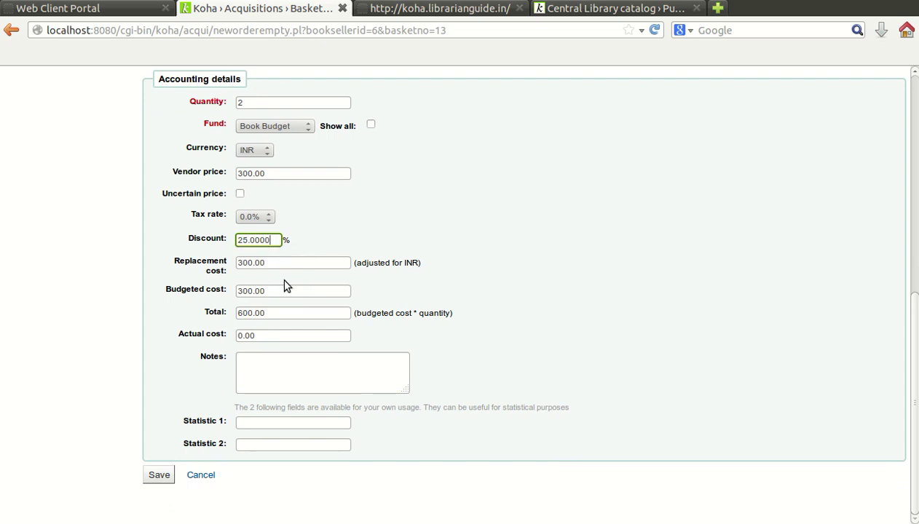
left_click(296, 262)
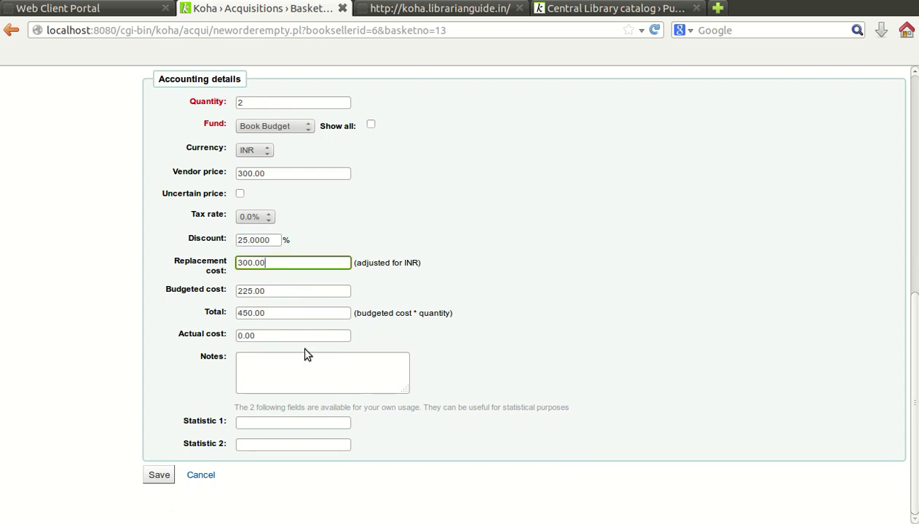
left_click(274, 313)
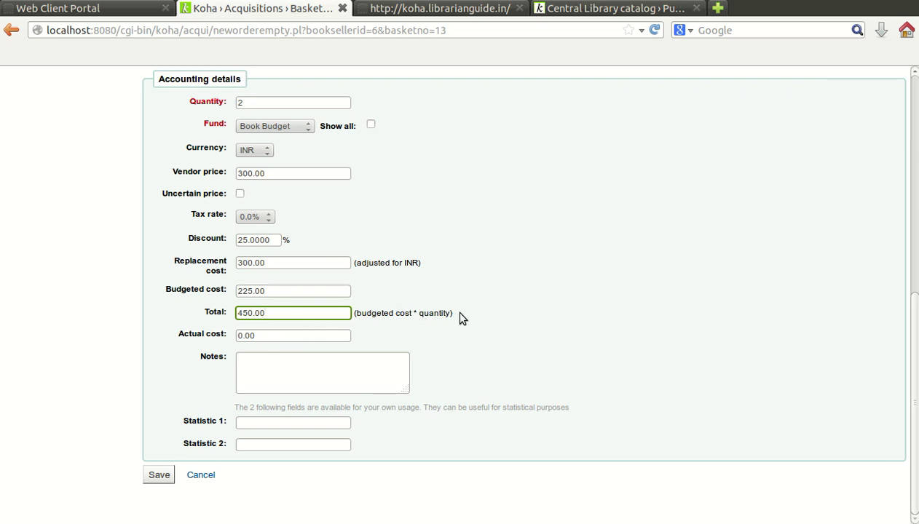
left_click(159, 475)
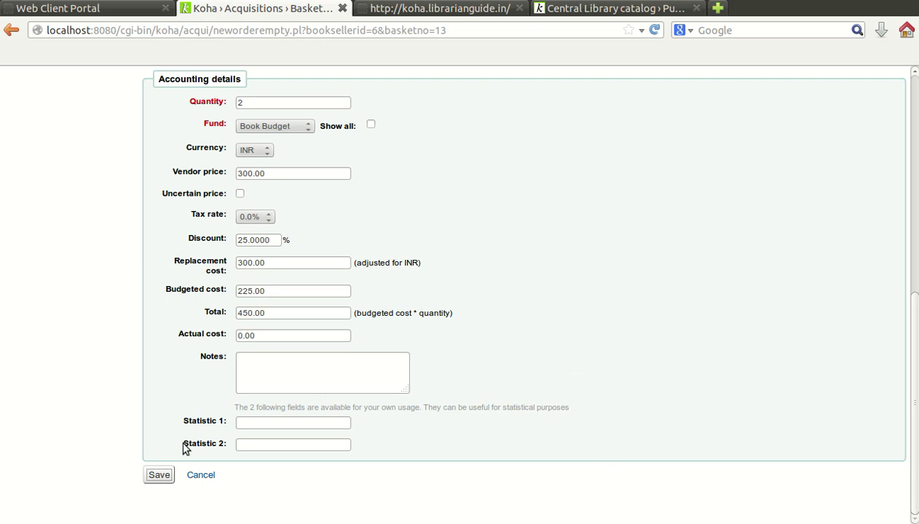
- Save the order so basket Vimal-3 lists Theory of Science, 2 copies, totalling 450.00
left_click(162, 477)
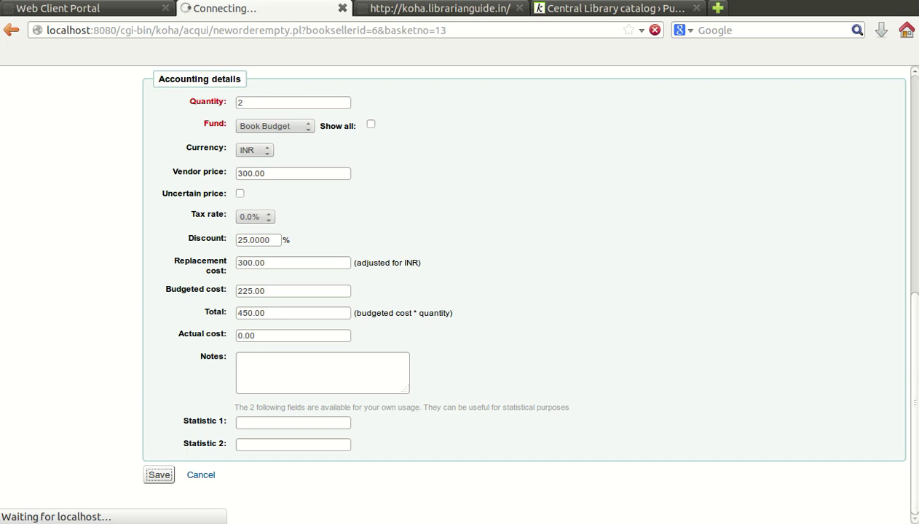
left_click_drag(912, 372, 900, 166)
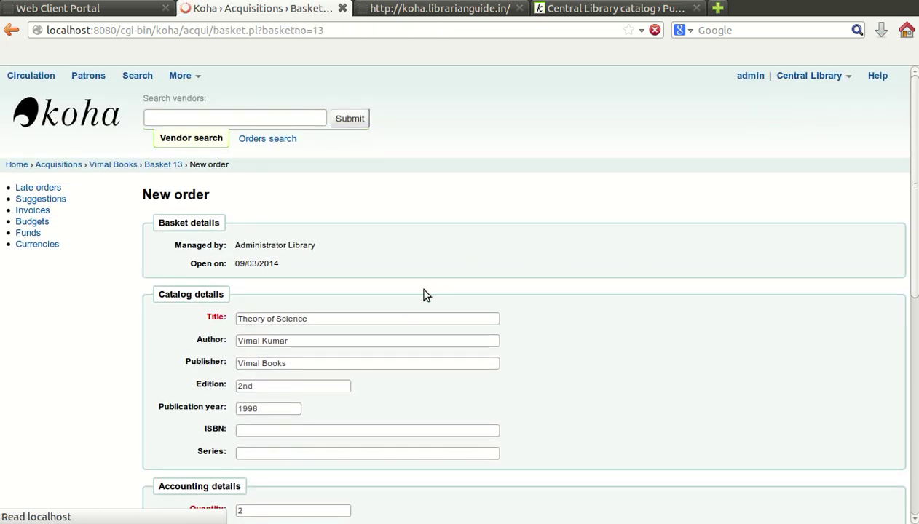
scroll(424, 293, "down", 3)
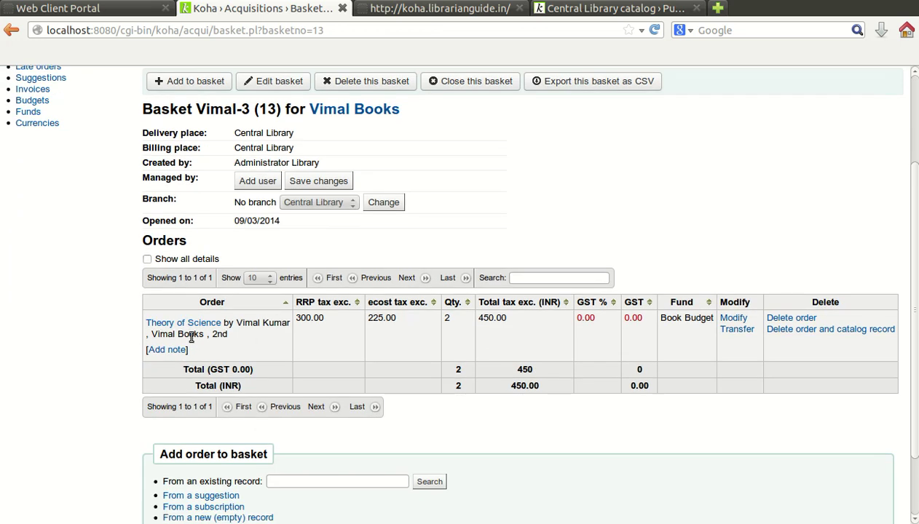